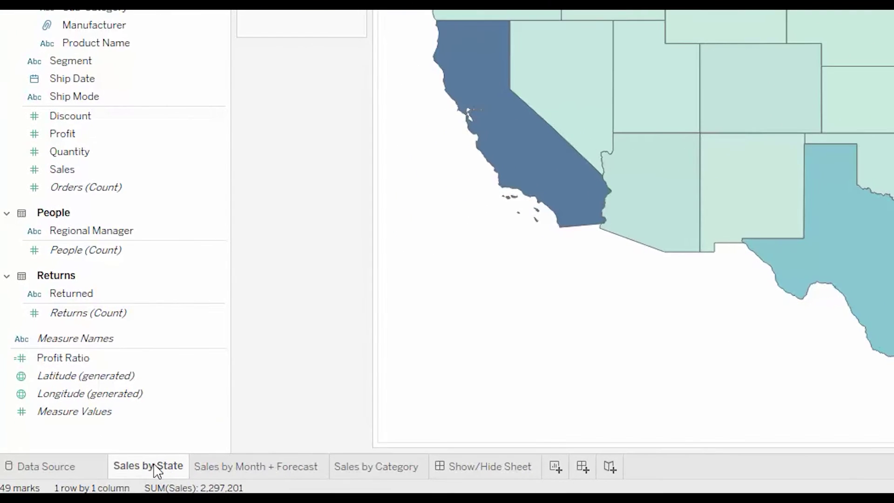
- Review the Sales by Month + Forecast and Sales by Category sheets, then open the Show/Hide Sheet dashboard
left_click(251, 471)
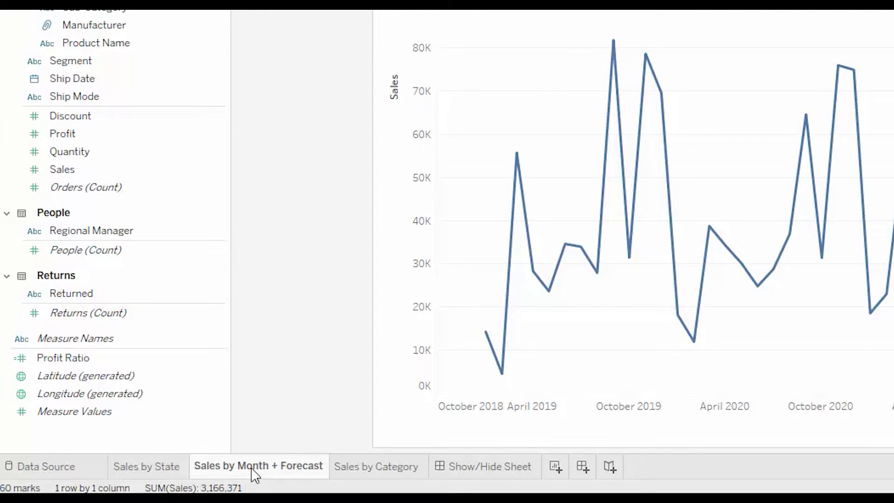
left_click(345, 469)
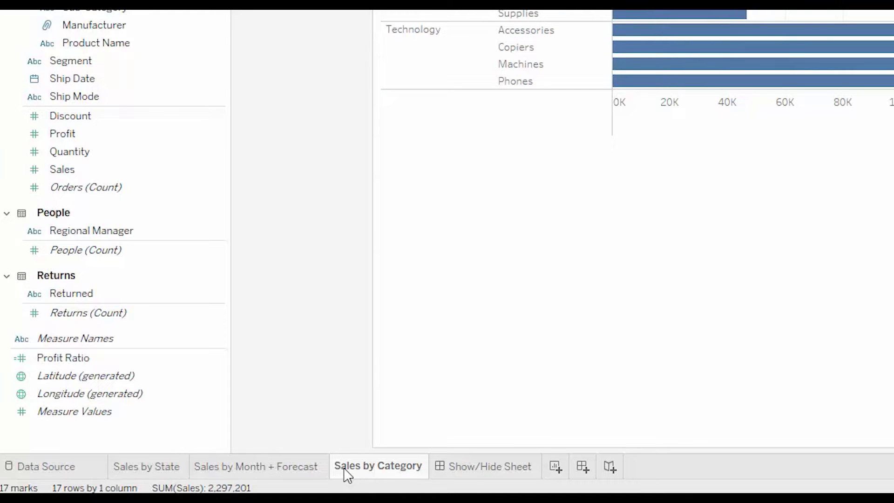
left_click(473, 470)
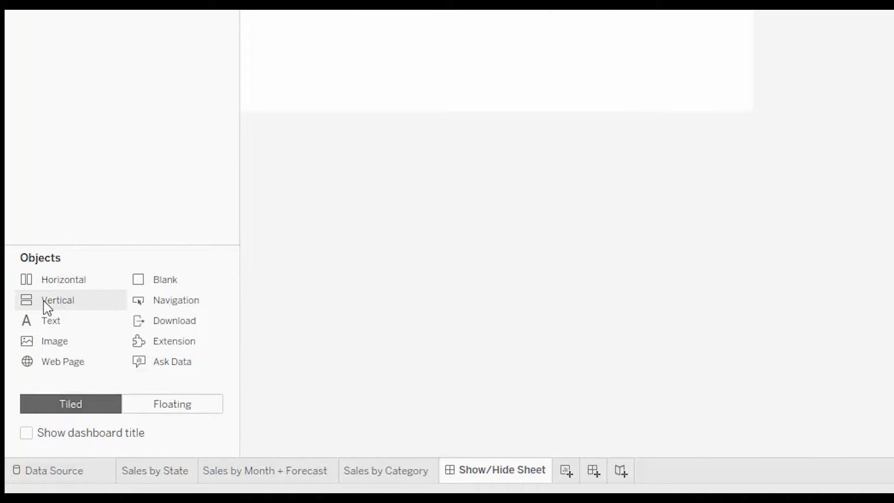
- Add a Vertical container and stack Sales by State, Sales by Month + Forecast and Sales by Category inside it
left_click_drag(56, 314, 172, 205)
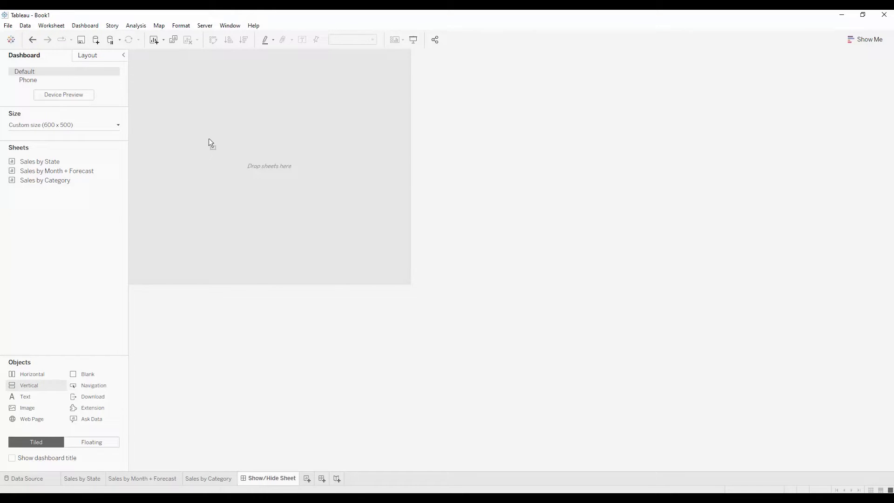
left_click_drag(209, 139, 209, 139)
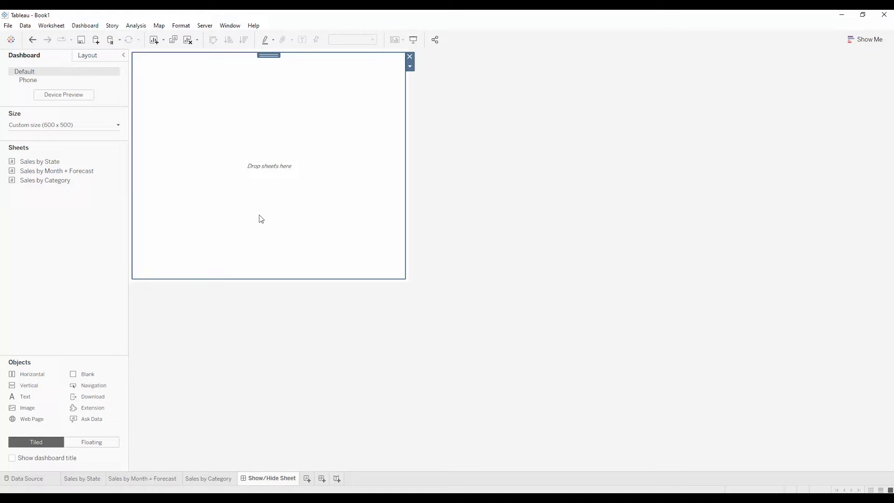
mouse_move(32, 164)
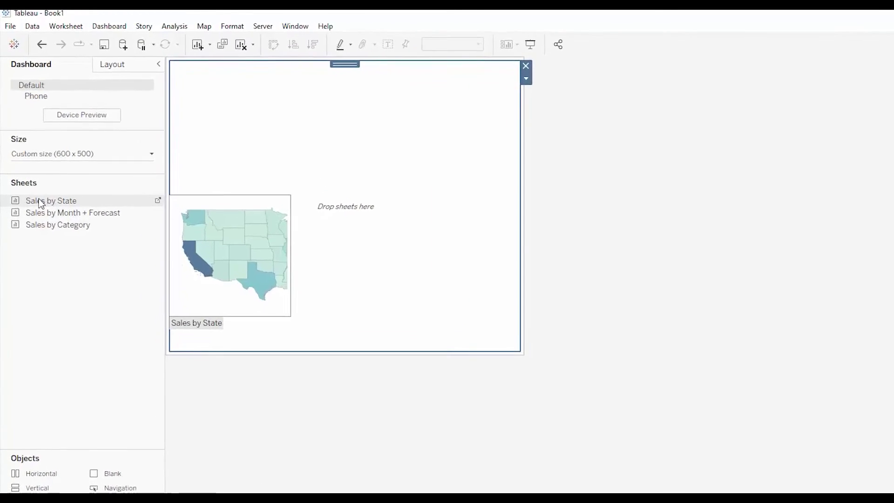
left_click_drag(46, 200, 257, 184)
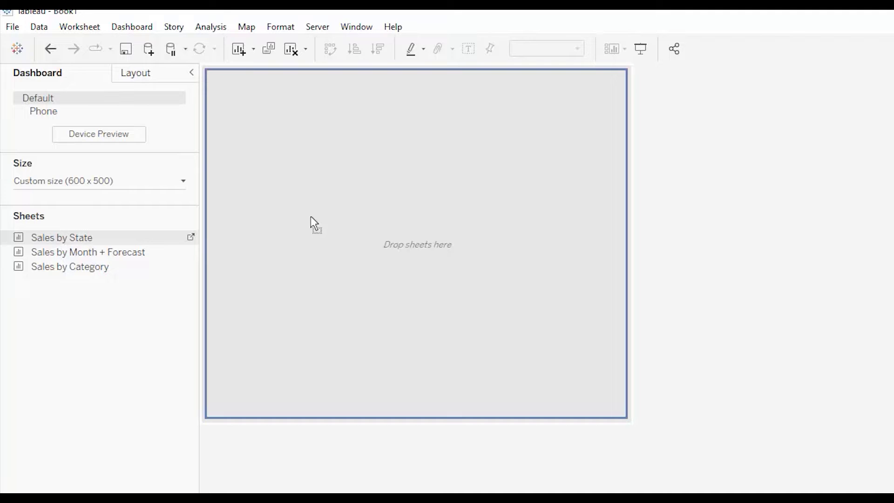
left_click_drag(312, 216, 312, 217)
mouse_move(65, 256)
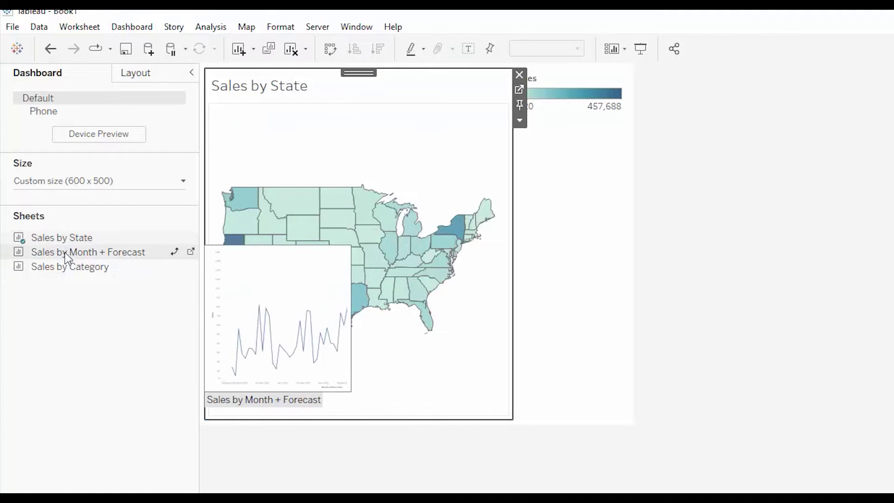
left_click_drag(52, 256, 361, 325)
left_click_drag(47, 270, 362, 382)
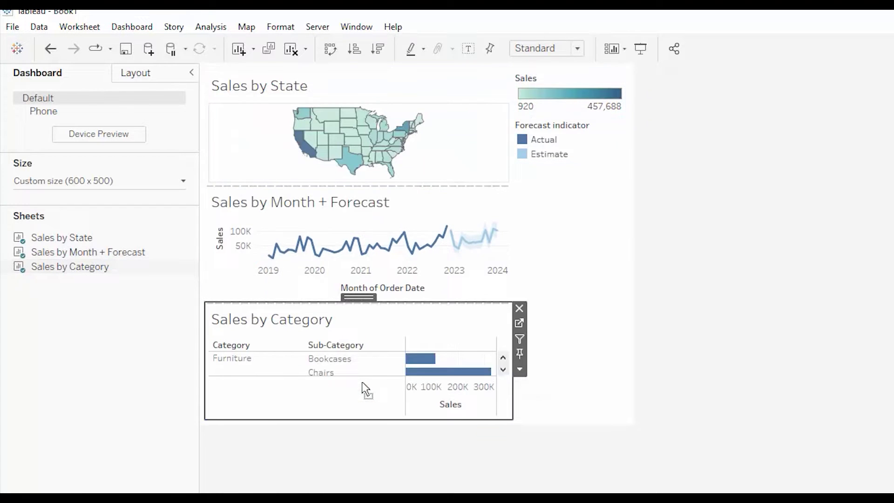
left_click(547, 490)
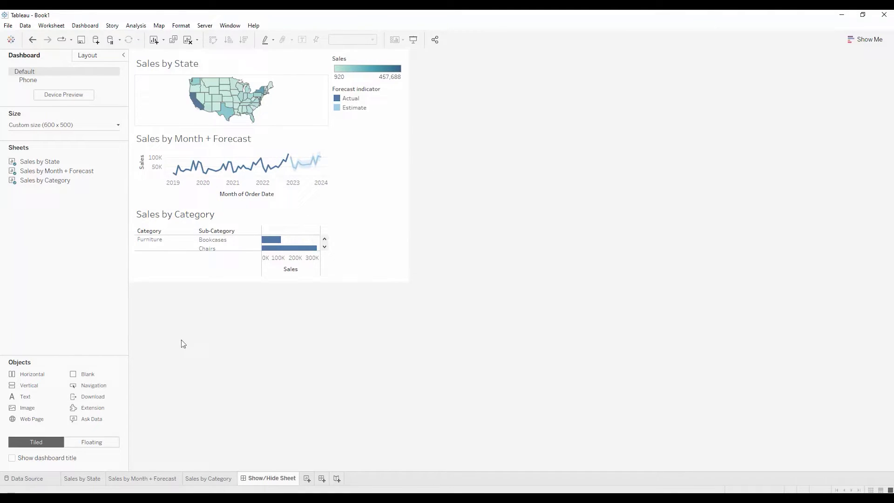
- From the Sales by State sheet, start a String parameter named Show Sales by
left_click(83, 478)
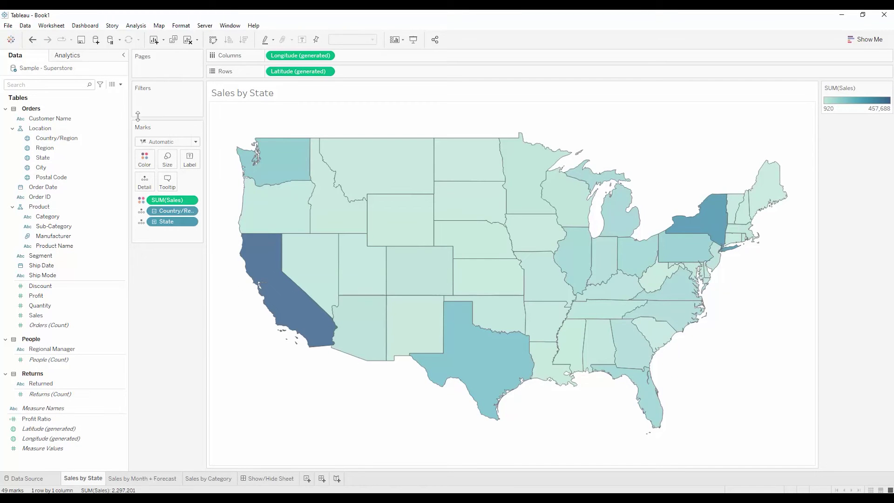
left_click(120, 85)
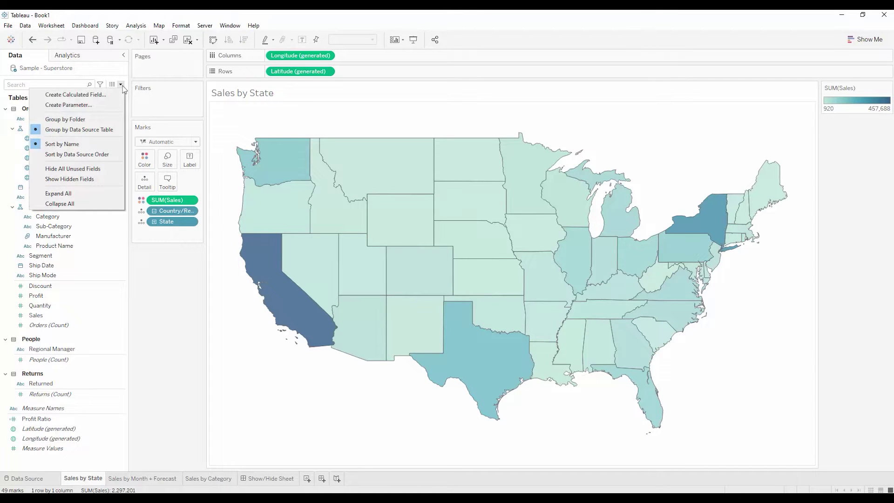
left_click(77, 106)
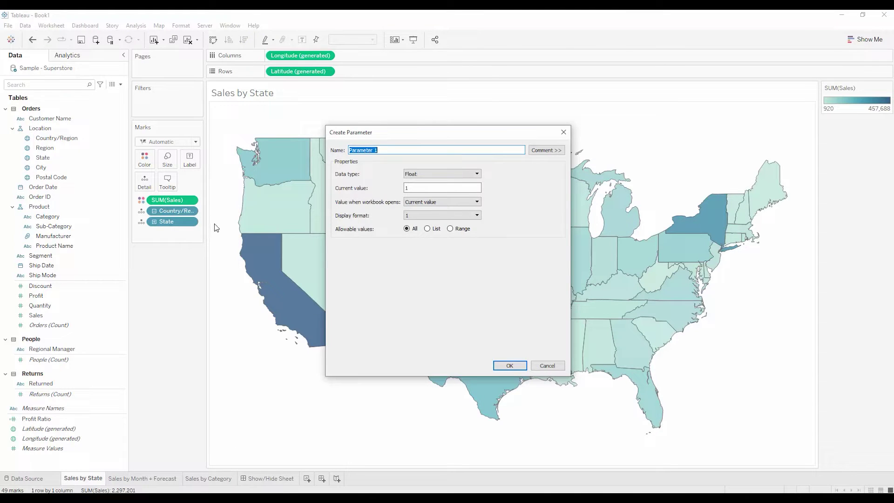
type("Show Sales by")
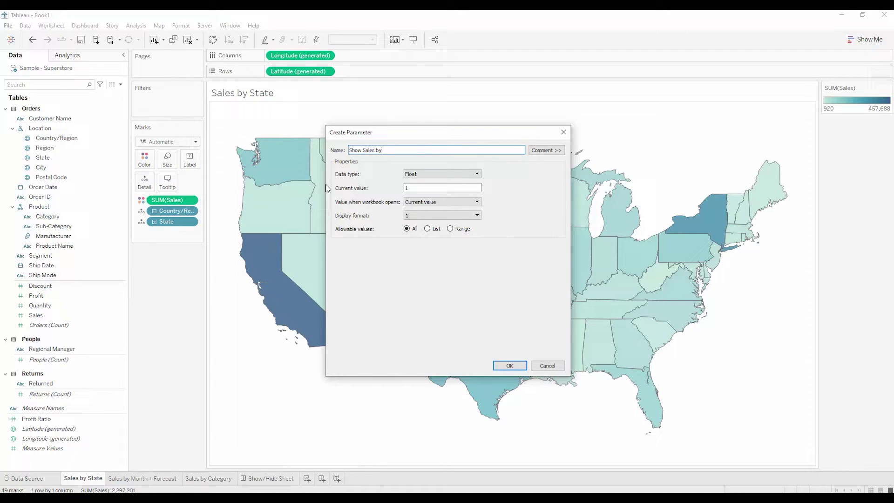
left_click(464, 175)
left_click(457, 194)
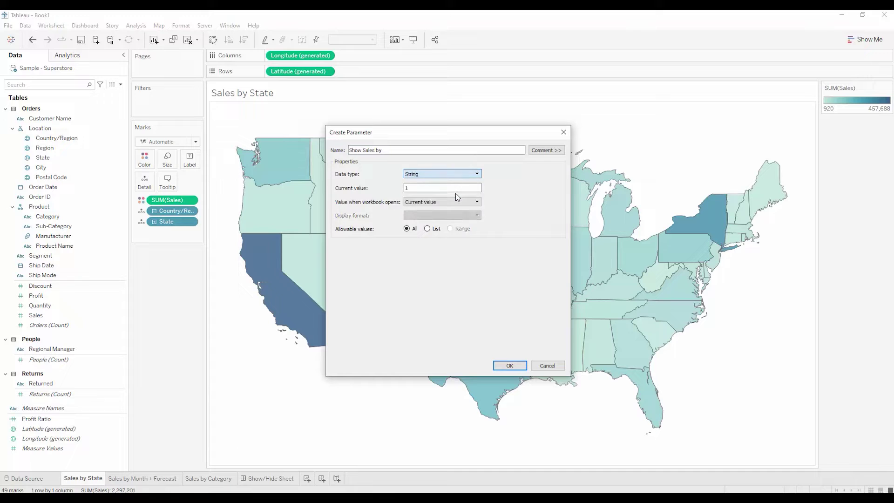
- Restrict the parameter to a list of Map, Month and Category, and save it
left_click(427, 228)
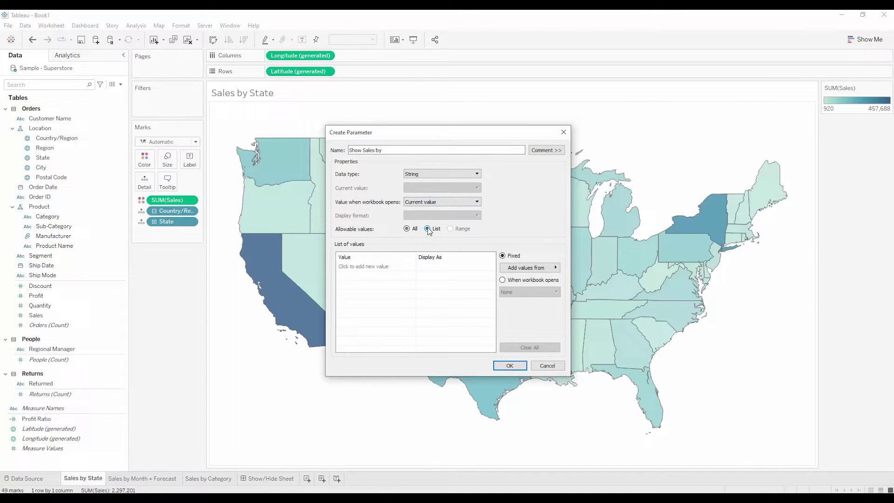
left_click(378, 268)
type("Map")
left_click(359, 275)
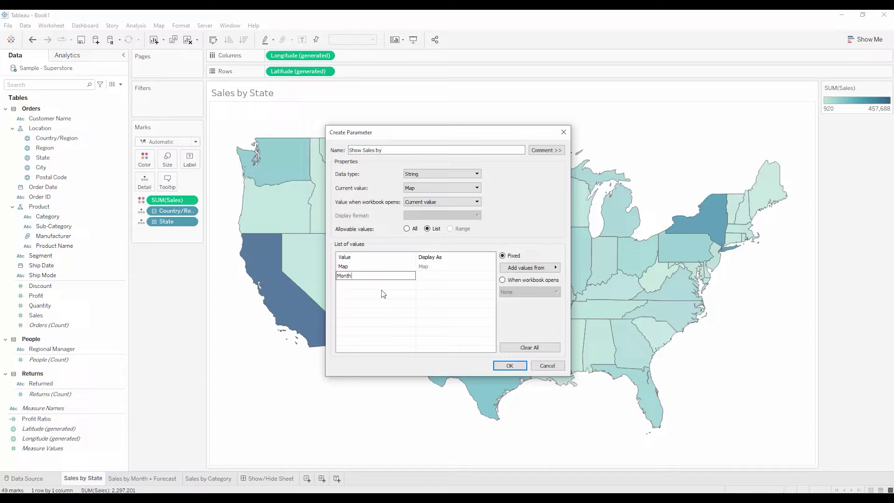
left_click(377, 286)
type("Category")
key("Tab")
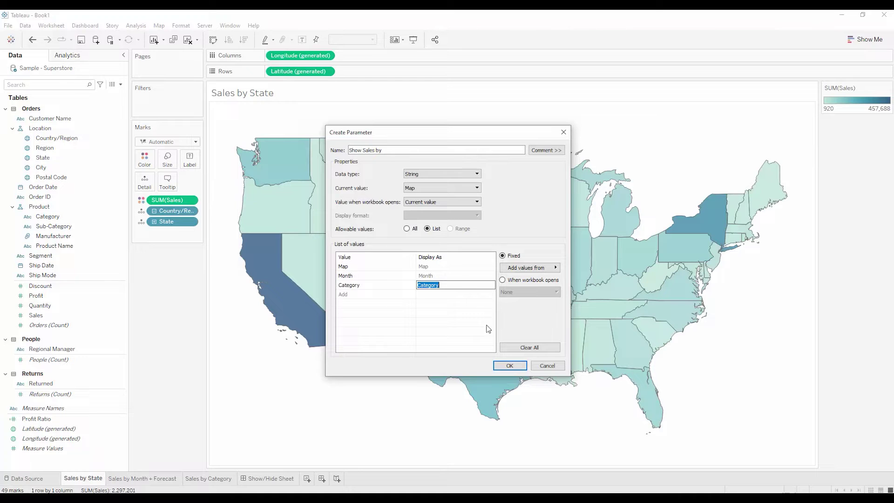
left_click(505, 366)
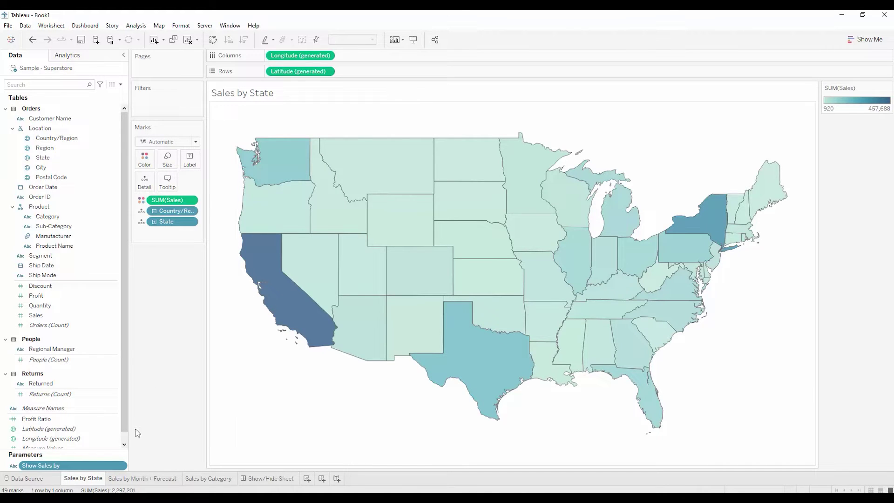
- Create a calculated field 'Filter - Show Sales by' from the Show Sales by parameter
right_click(66, 470)
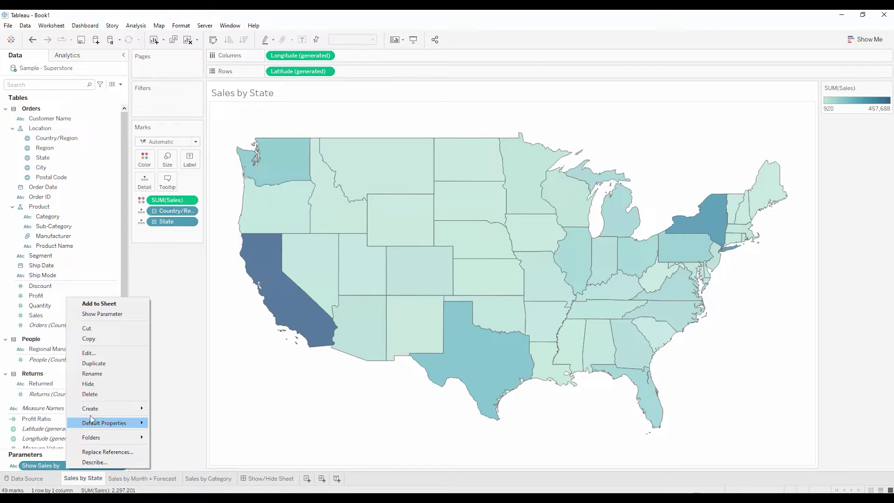
mouse_move(93, 409)
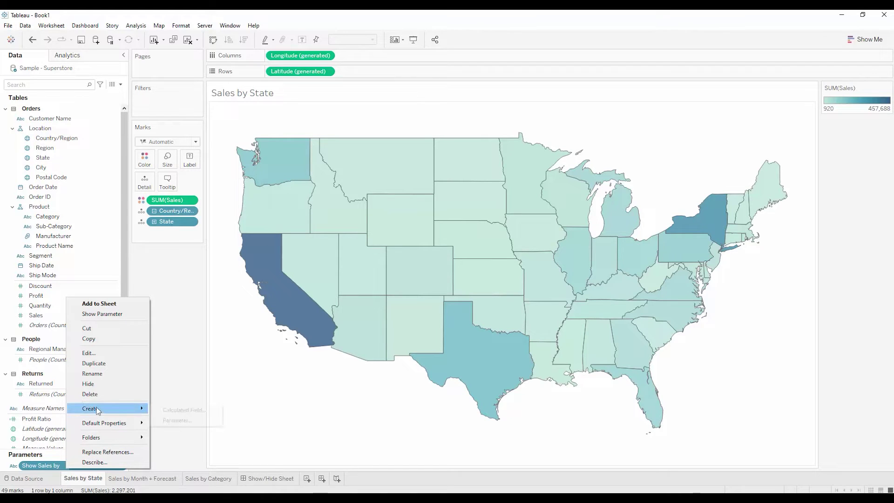
left_click(200, 410)
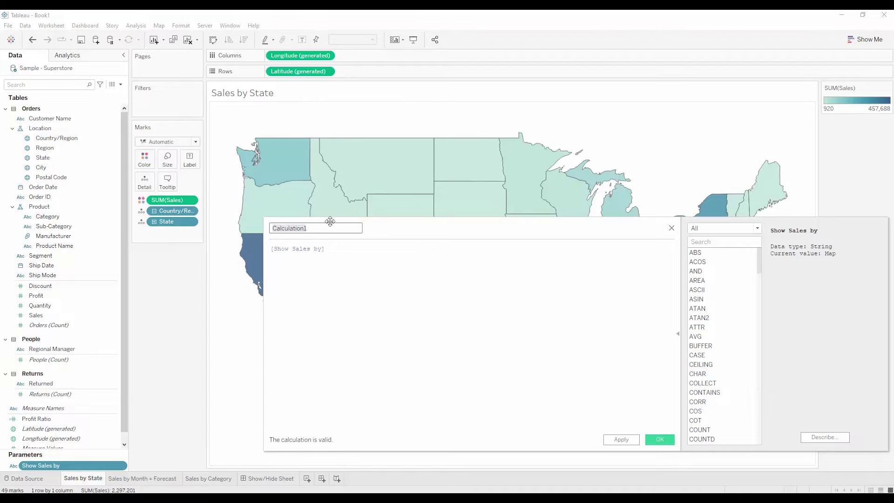
type("Filter - Show Sales by")
left_click(659, 439)
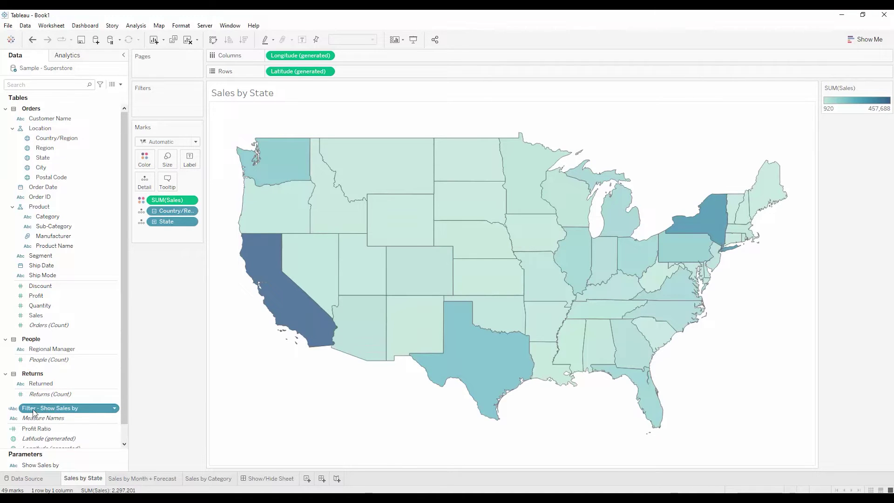
- Add Filter - Show Sales by to the Sales by State filters, keeping only Map
left_click_drag(36, 413, 165, 99)
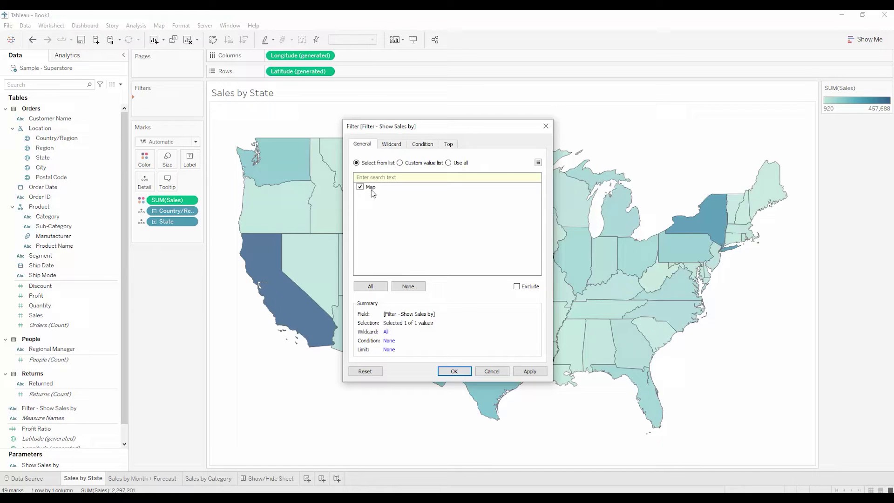
left_click(454, 371)
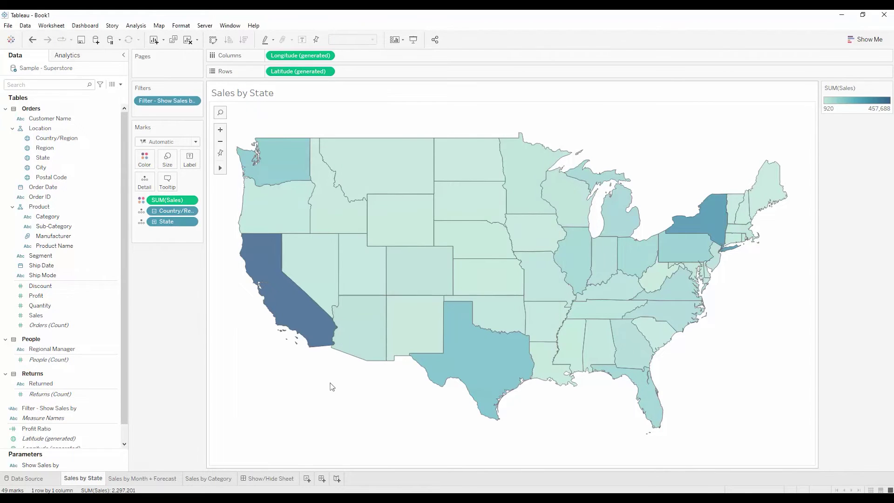
- On Sales by Month + Forecast, show the Show Sales by control and set it to Month
left_click(139, 478)
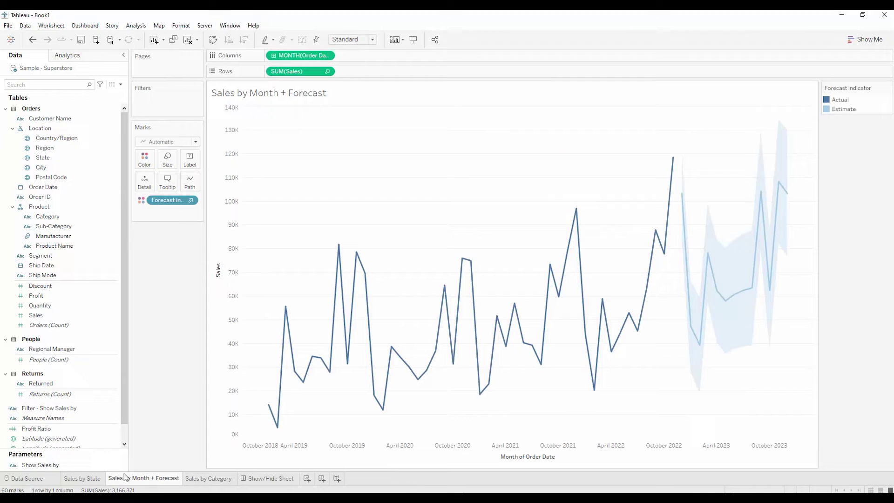
left_click(53, 465)
right_click(53, 465)
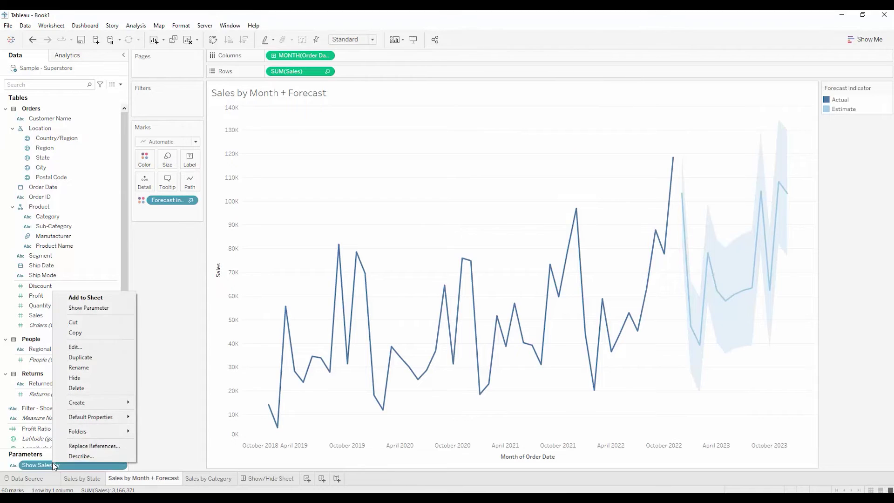
left_click(89, 308)
left_click(886, 137)
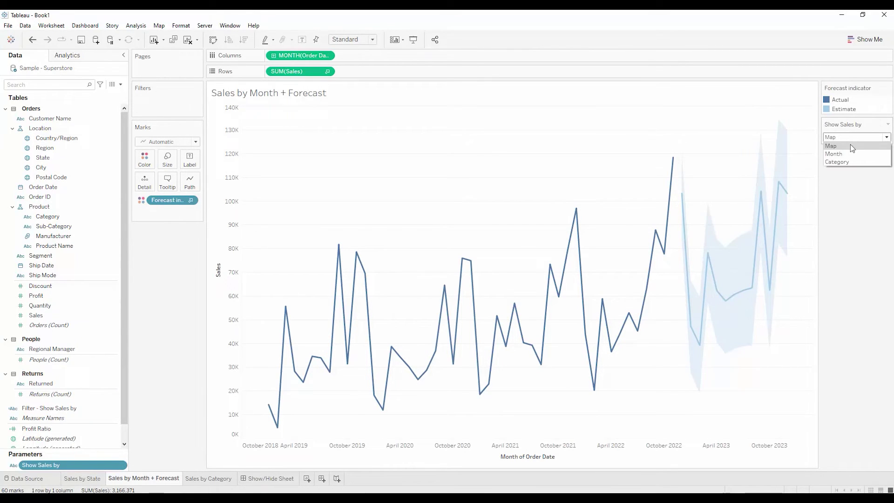
left_click(847, 154)
- Filter the sheet on Filter - Show Sales by, keeping only Month
left_click(106, 296)
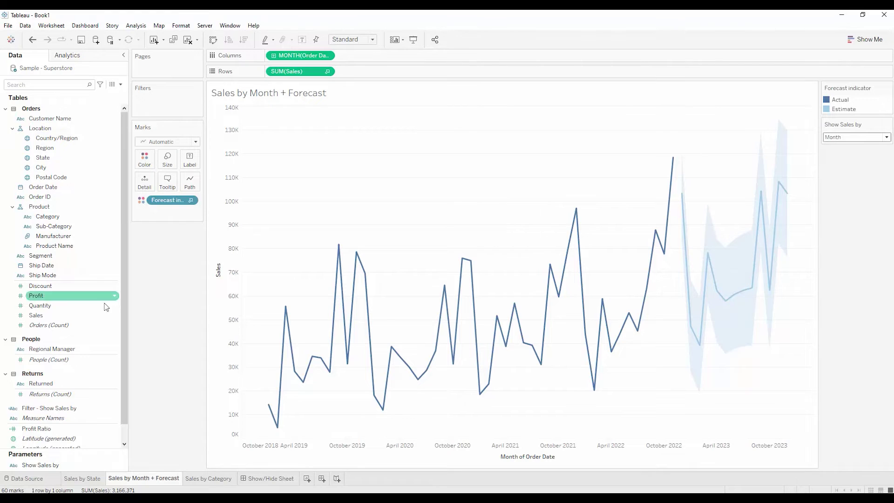
left_click_drag(41, 408, 168, 106)
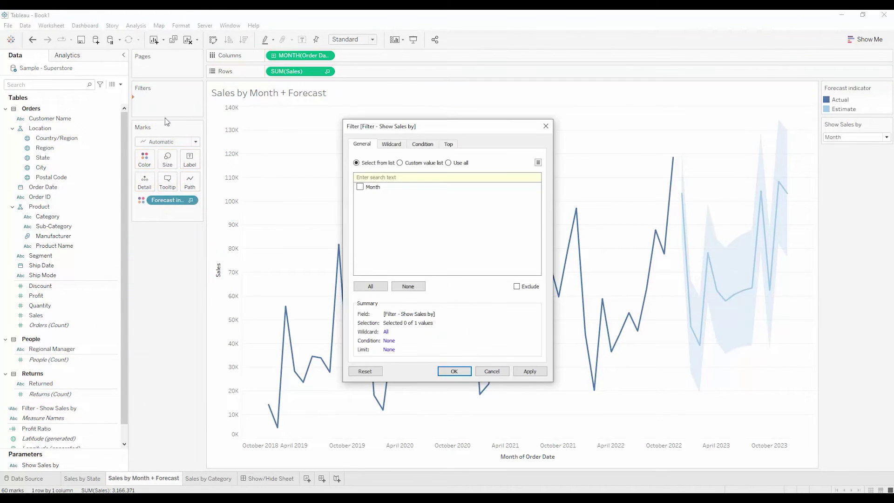
left_click(360, 187)
left_click(448, 372)
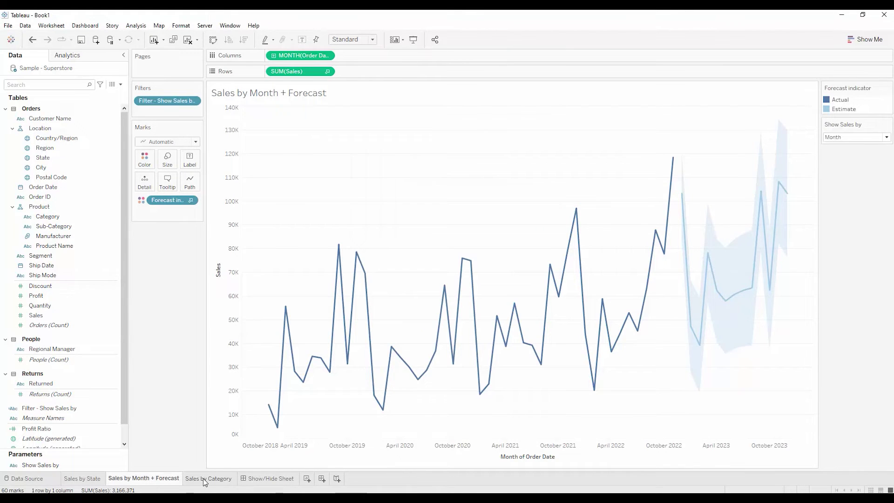
- On Sales by Category, show the Show Sales by control and set it to Category
left_click(203, 479)
right_click(85, 466)
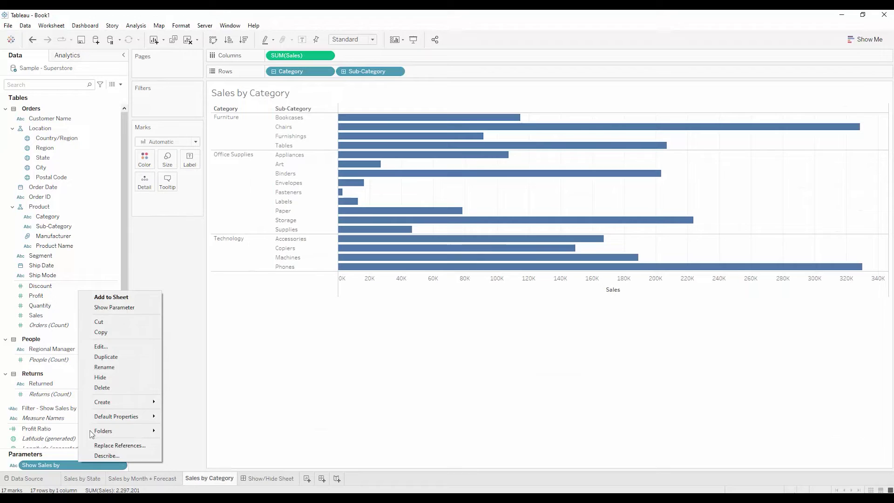
left_click(126, 309)
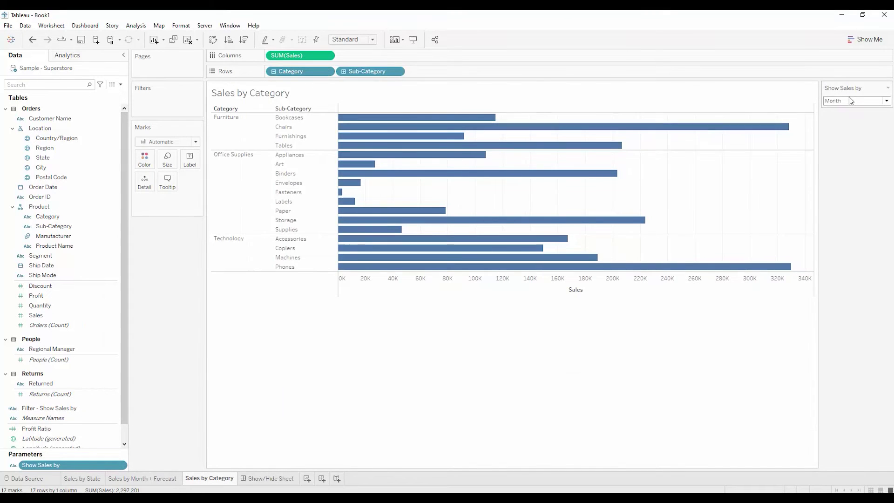
left_click(853, 100)
left_click(841, 126)
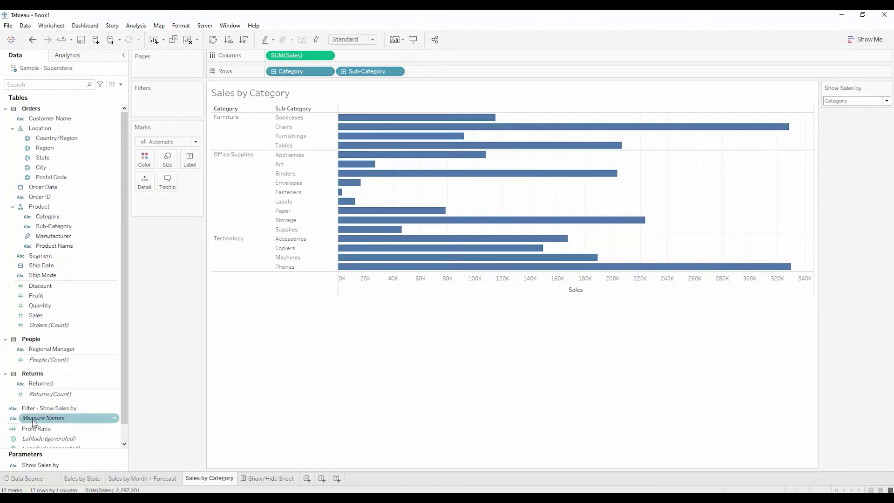
- Filter the sheet on Filter - Show Sales by keeping only Category, then check the Month and State sheets
left_click_drag(45, 408, 174, 105)
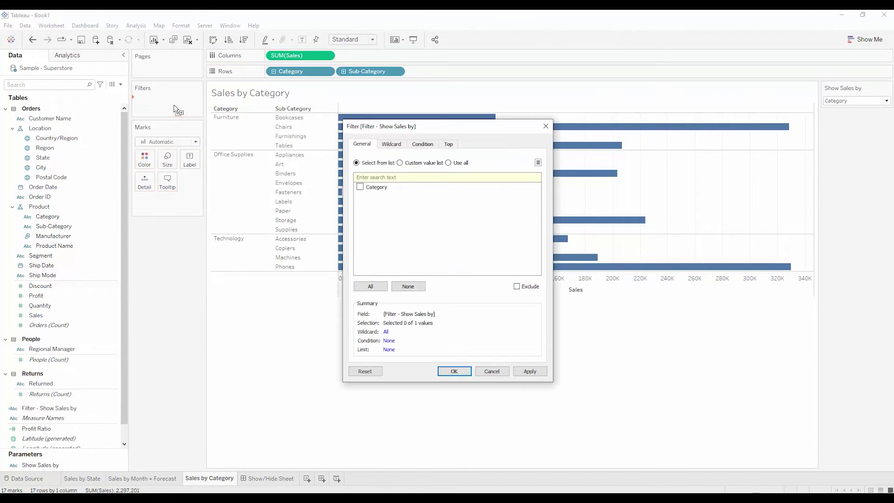
left_click(361, 188)
left_click(454, 372)
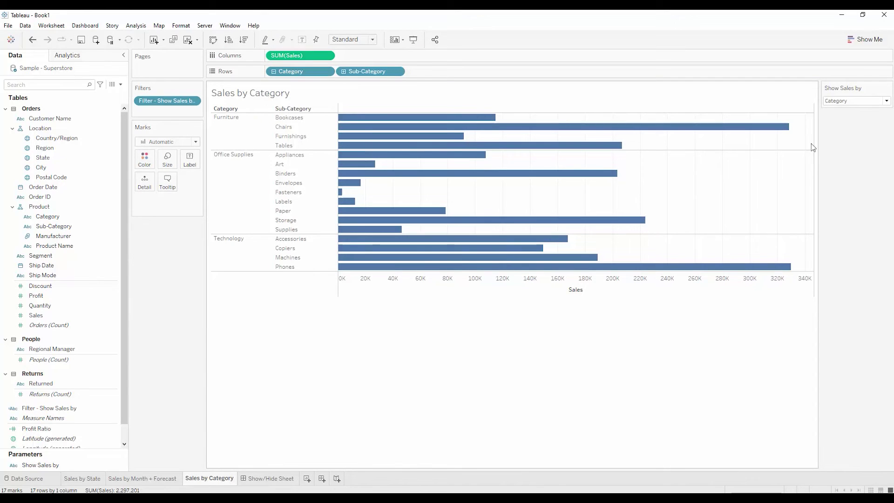
left_click(160, 480)
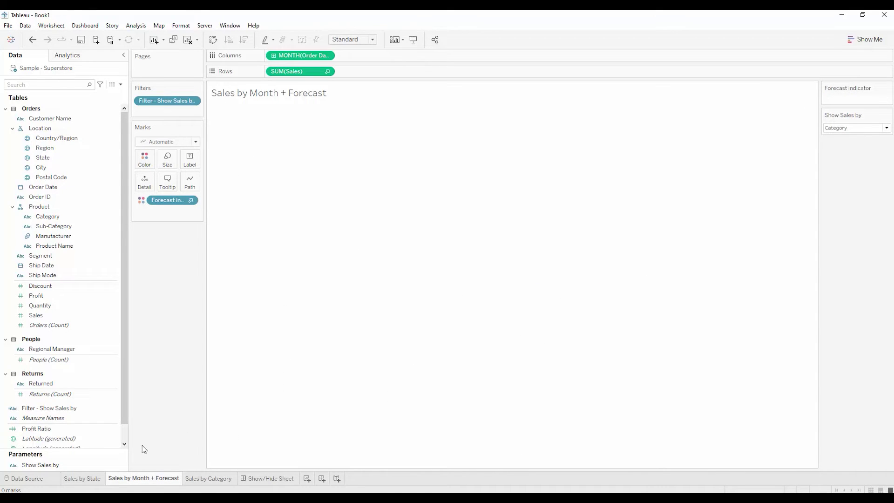
left_click(84, 479)
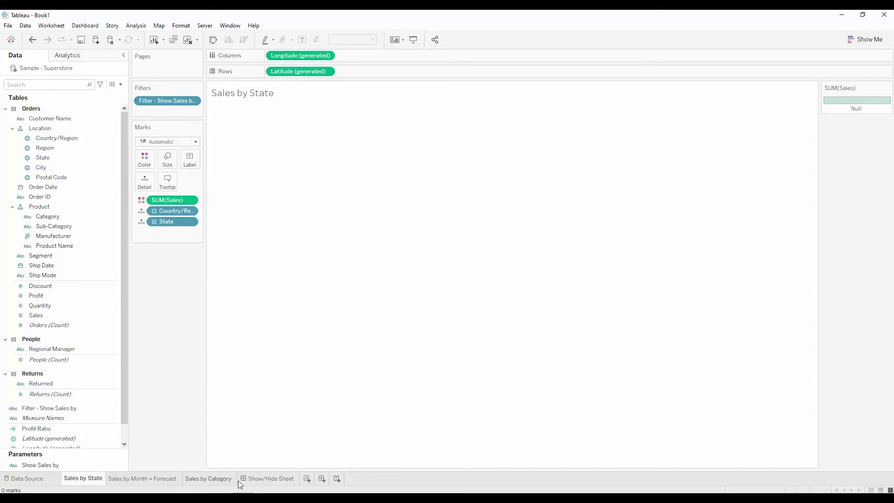
- On the Show/Hide Sheet dashboard, add the Show Sales by parameter control via a sheet's options
left_click(263, 481)
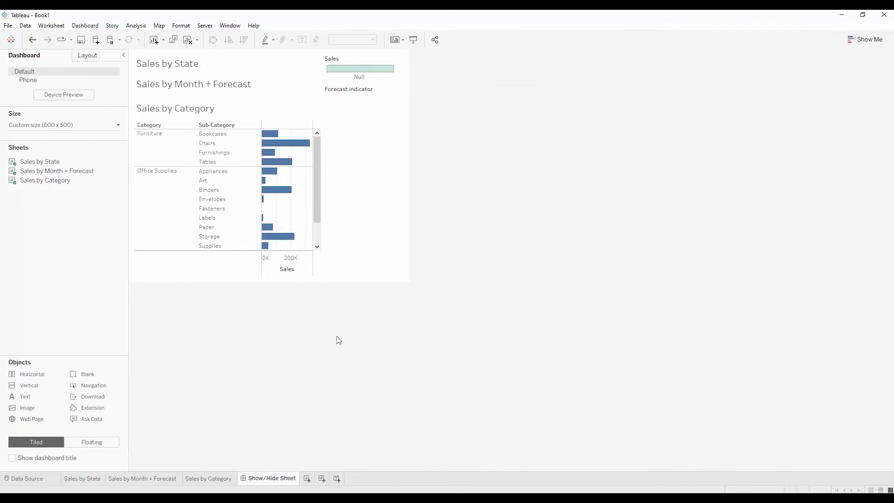
left_click(317, 149)
left_click(329, 141)
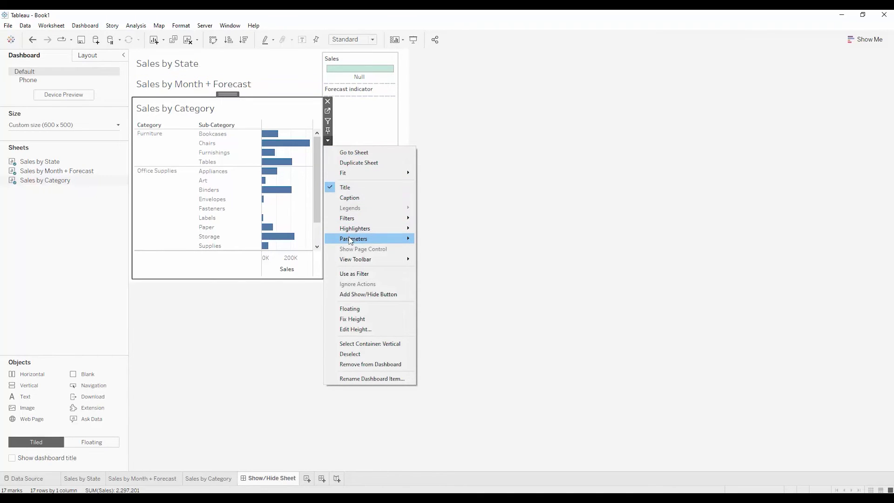
mouse_move(351, 241)
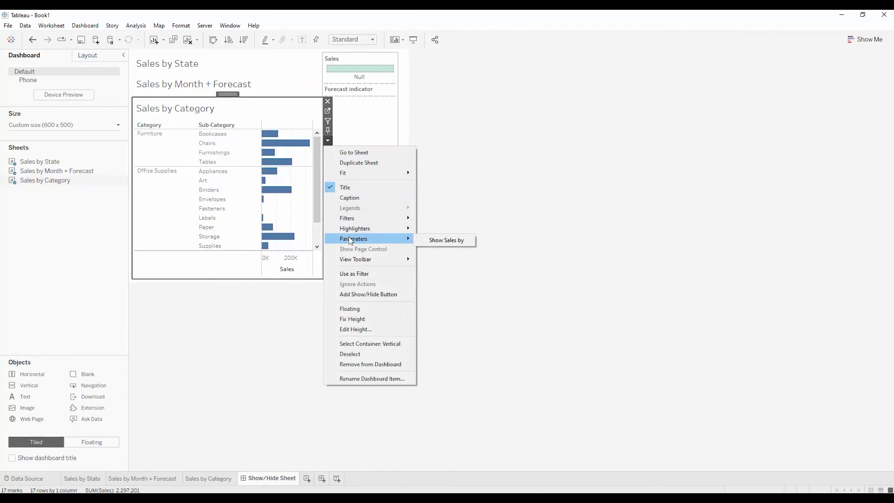
left_click(450, 242)
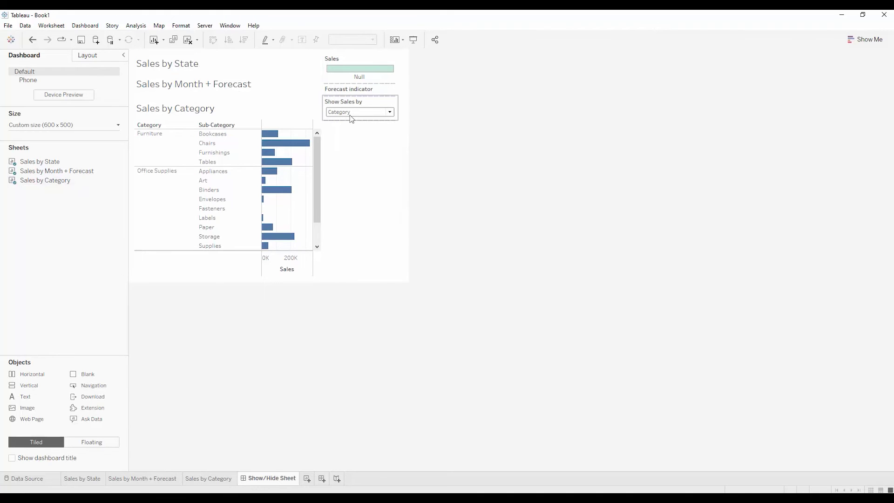
- Remove the Sales and Forecast indicator legends and move the Show Sales by control above the sheets
left_click(378, 65)
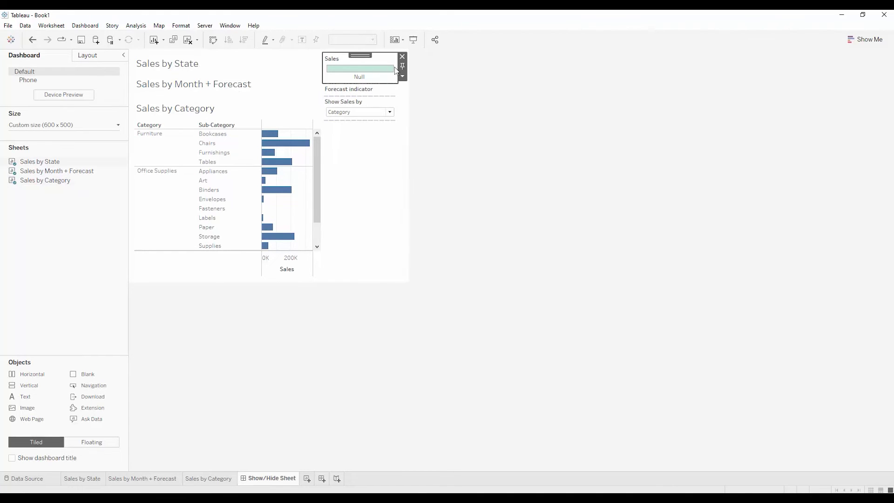
left_click(403, 56)
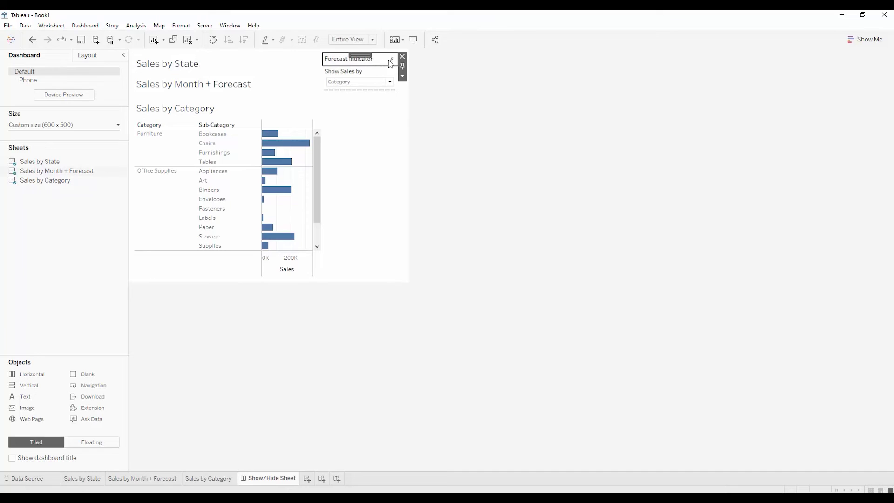
left_click(402, 56)
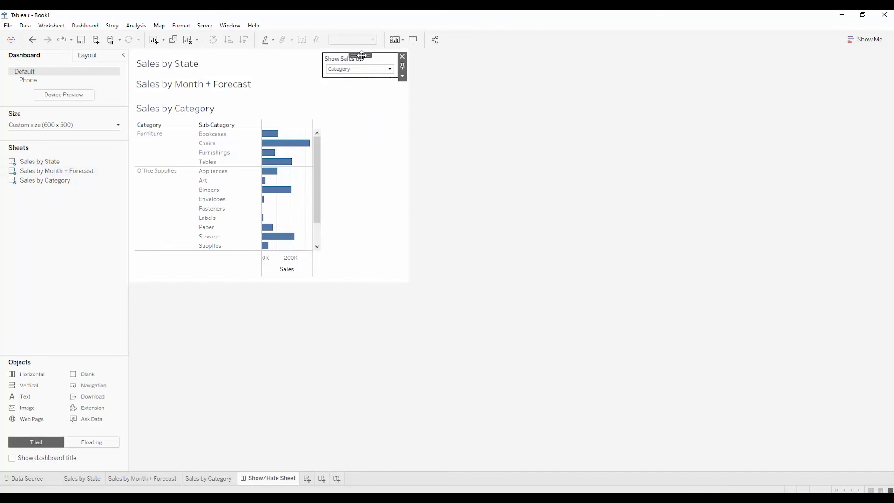
left_click_drag(362, 55, 272, 99)
left_click(519, 188)
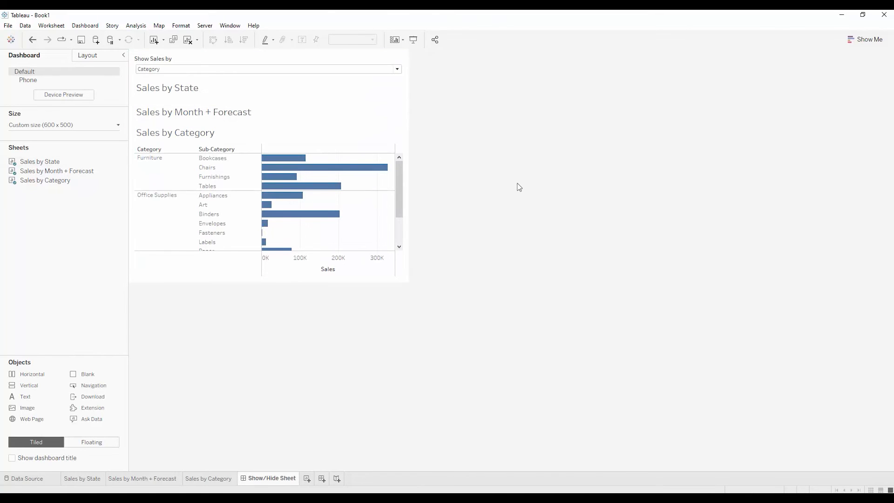
- Hide the Sales by State and Sales by Month + Forecast titles, then open the Sales by Category title menu
left_click(209, 94)
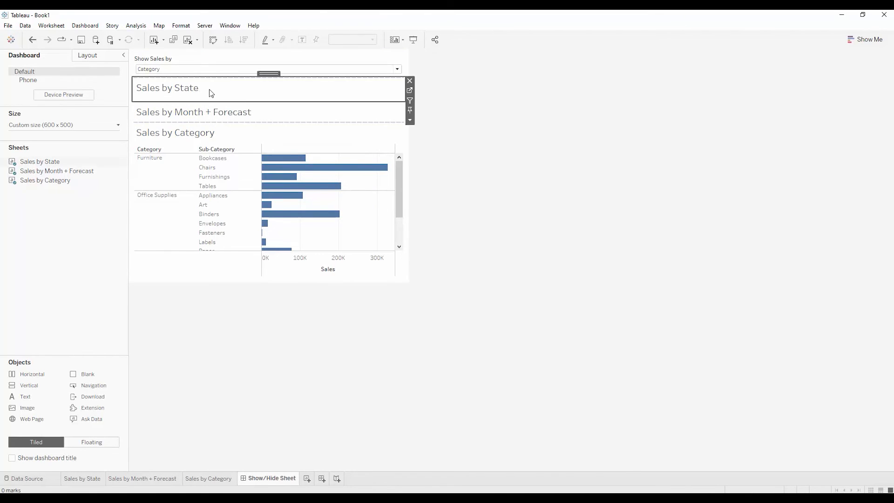
right_click(195, 92)
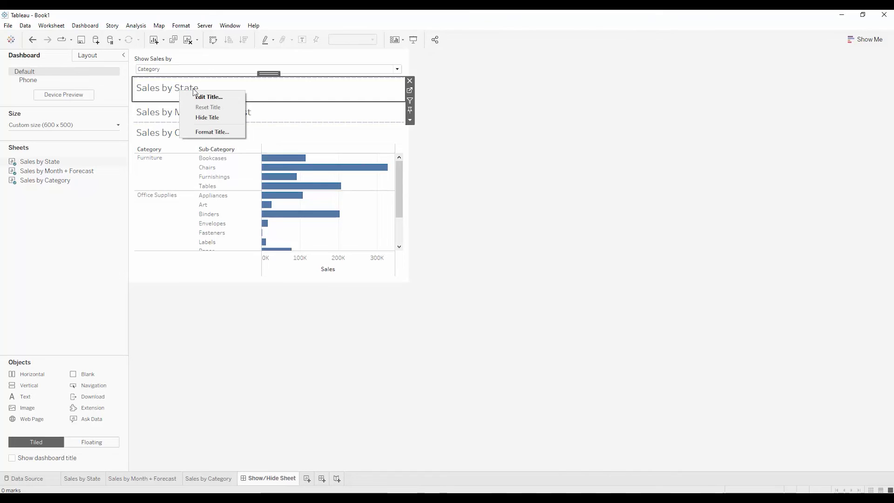
left_click(208, 117)
right_click(217, 89)
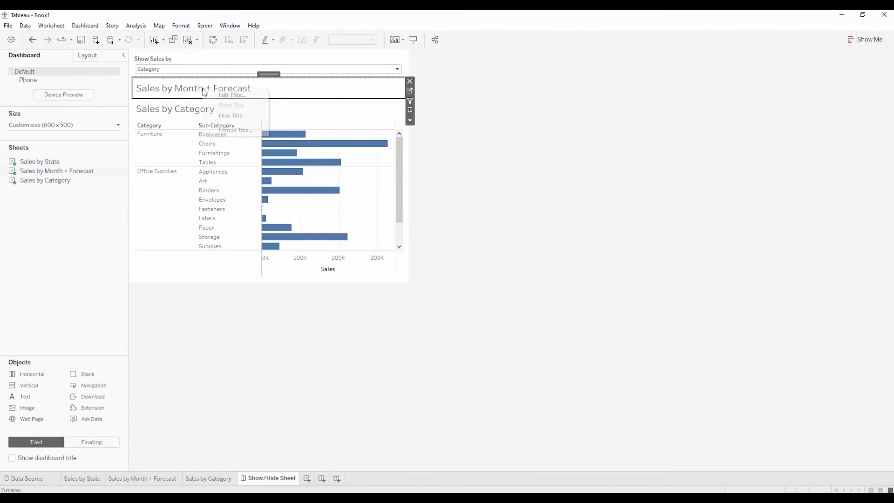
left_click(229, 115)
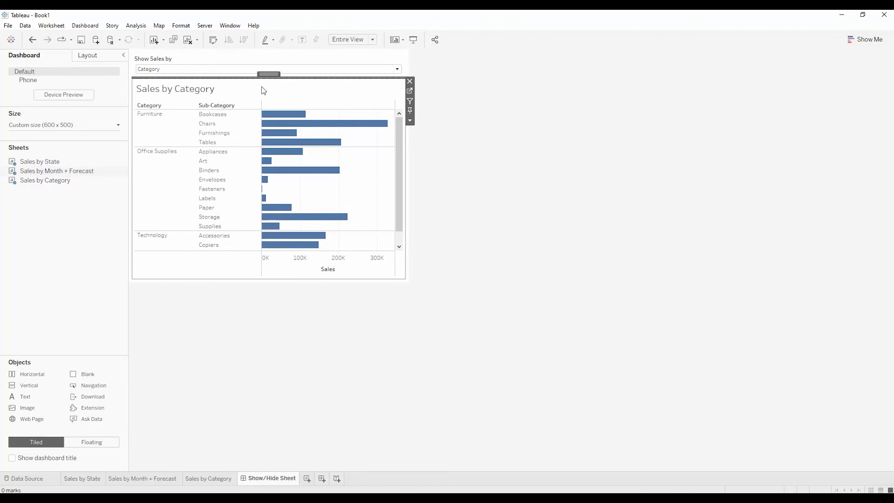
right_click(209, 90)
left_click(238, 114)
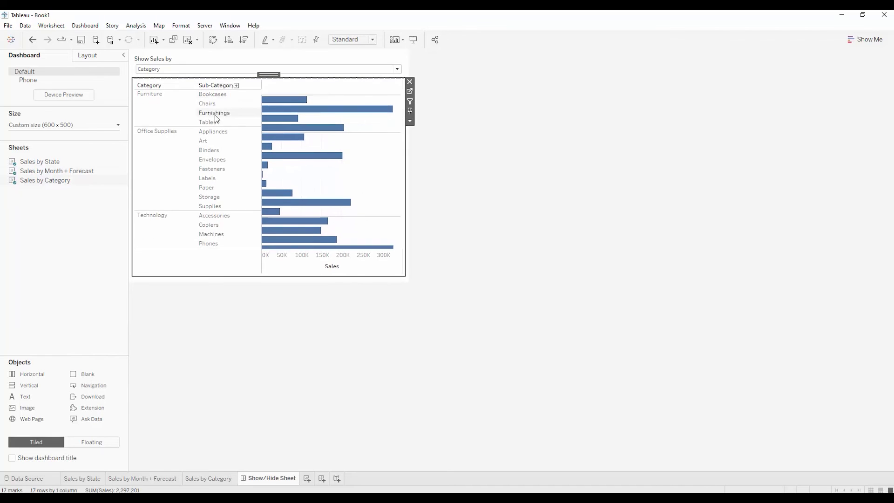
left_click(182, 70)
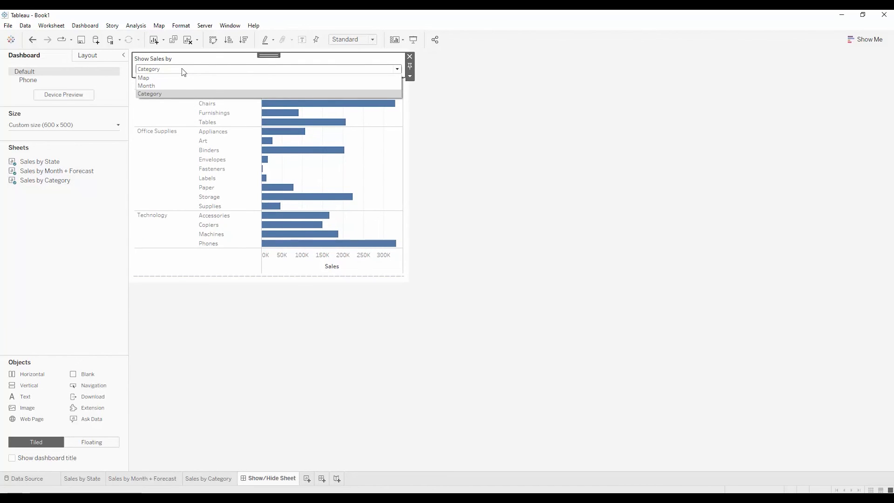
left_click(178, 86)
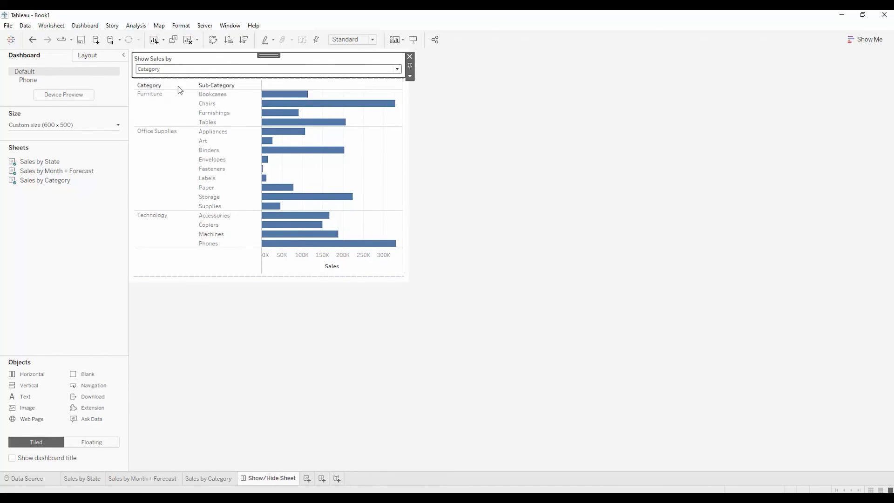
left_click(182, 69)
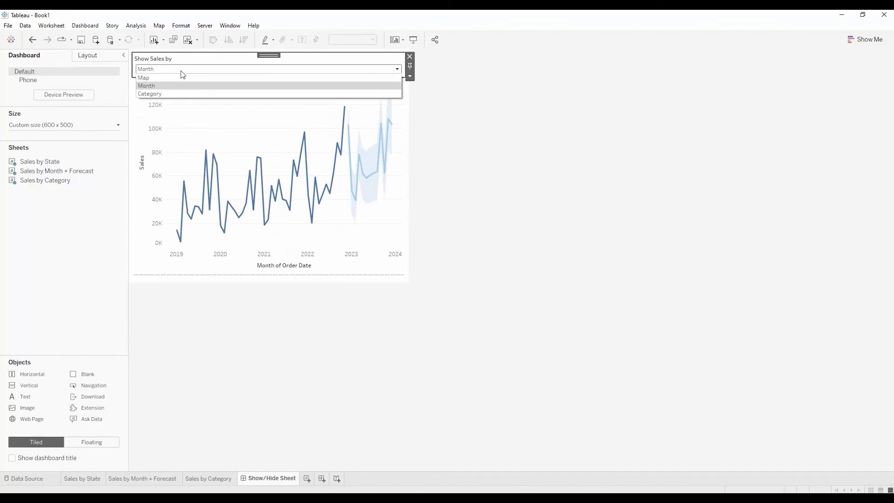
left_click(181, 77)
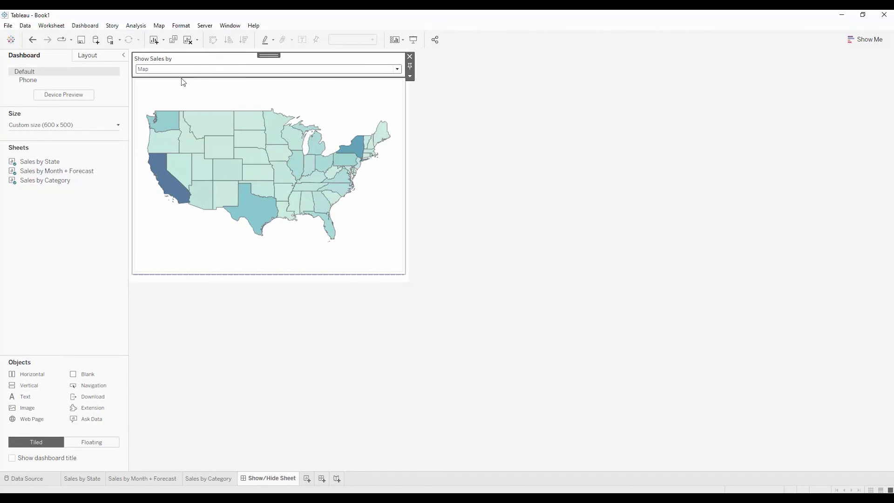
left_click(189, 70)
left_click(192, 92)
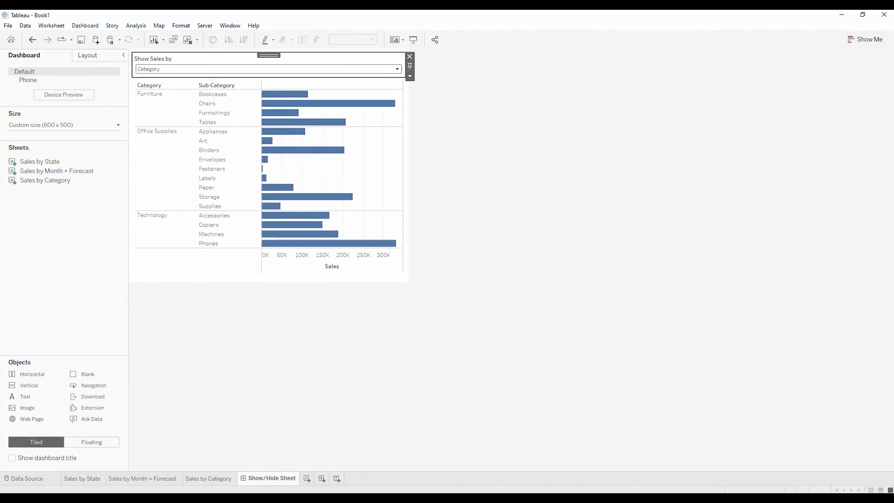
left_click(183, 70)
left_click(181, 80)
left_click(188, 70)
left_click(192, 92)
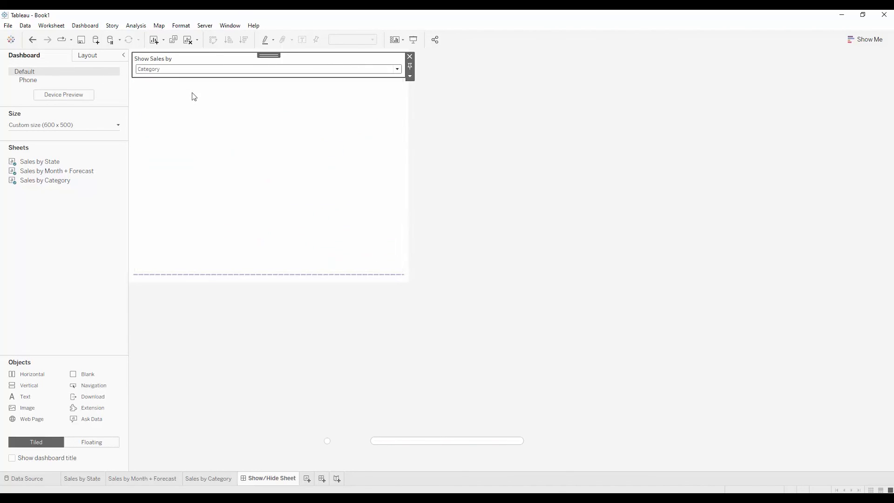